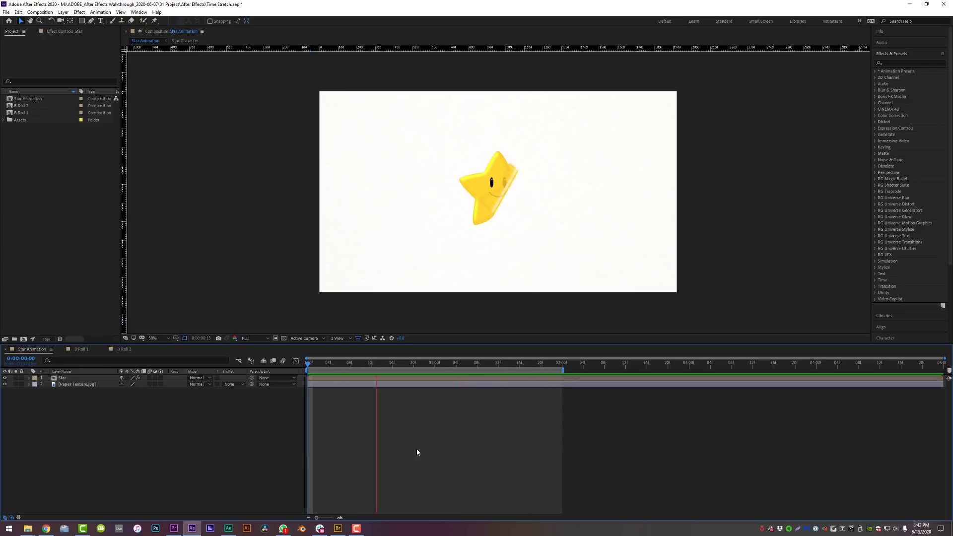
Move the Star layer's Fold Position and Fold Radius end keyframes from 01:00f to 12f
{"action": "key", "text": "space"}
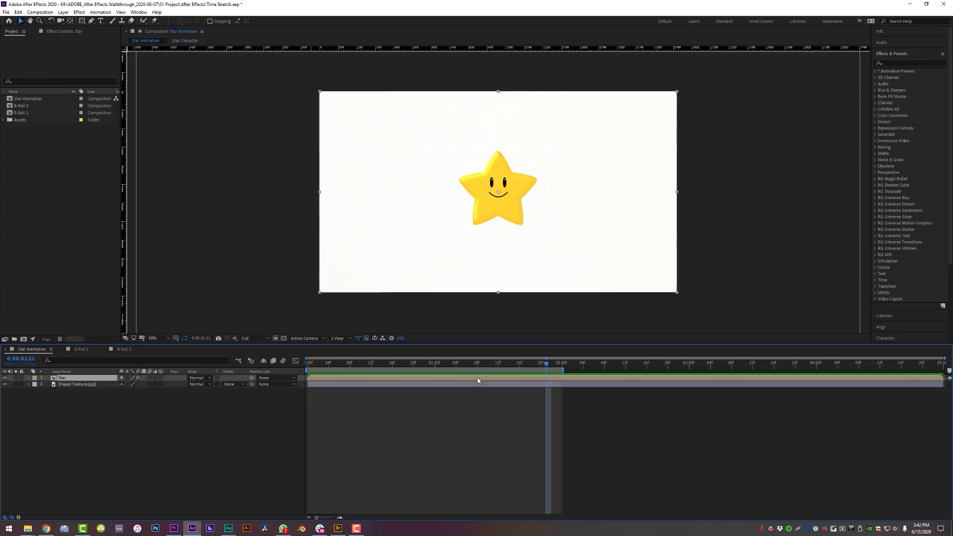
{"action": "key", "text": "u"}
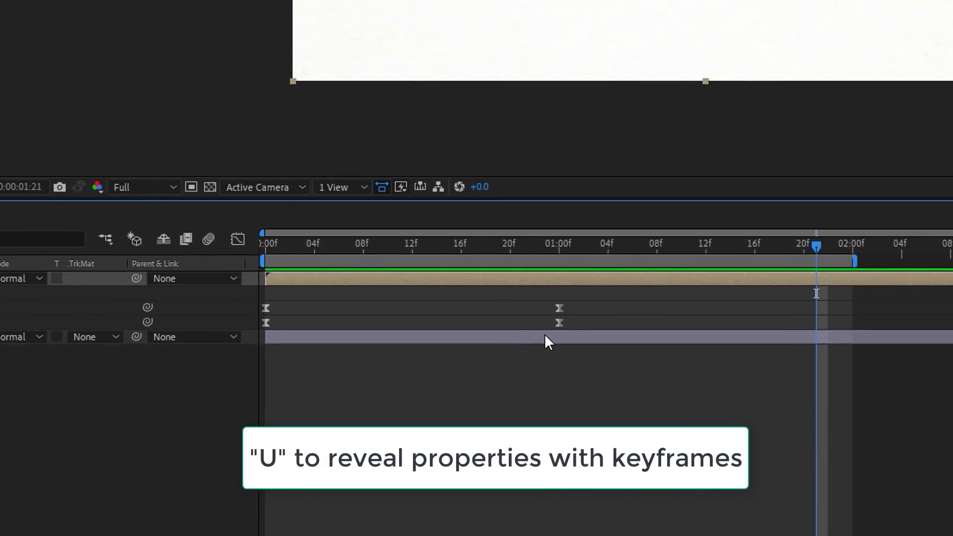
{"action": "left_click_drag", "start_coordinate": [566, 302], "coordinate": [412, 309]}
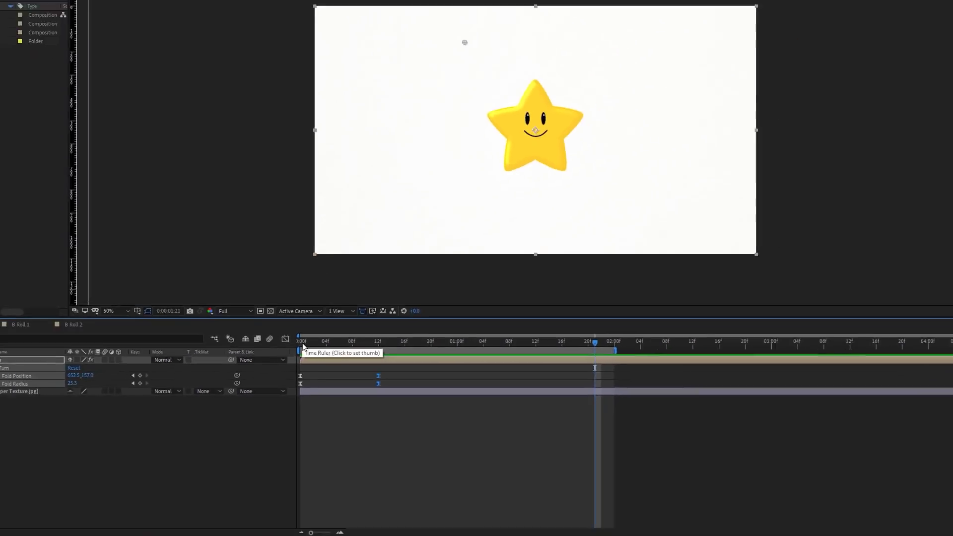
{"action": "key", "text": "Home"}
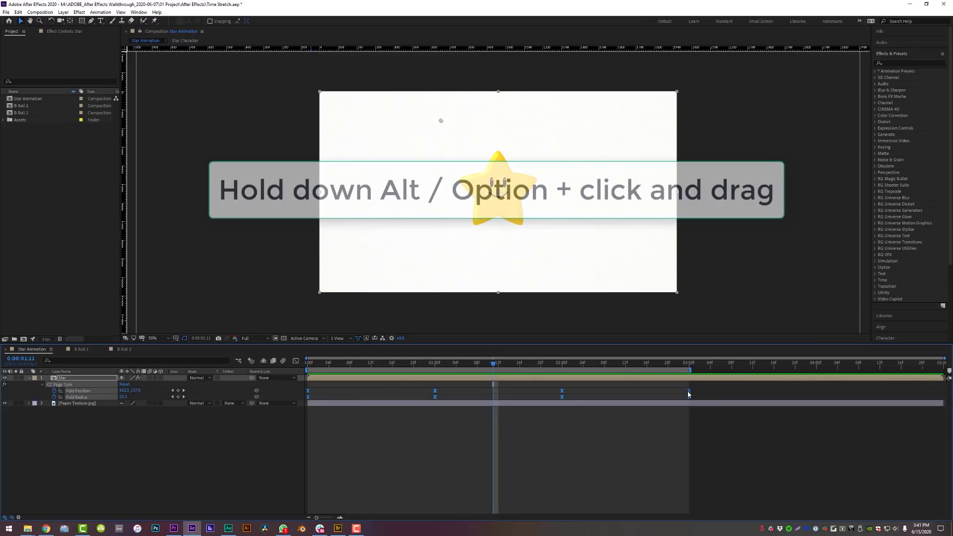
Alt-drag the last fold keyframe to proportionally compress, then widen, the four fold keyframes' timing, previewing between
{"action": "left_click_drag", "start_coordinate": [565, 399], "coordinate": [425, 400]}
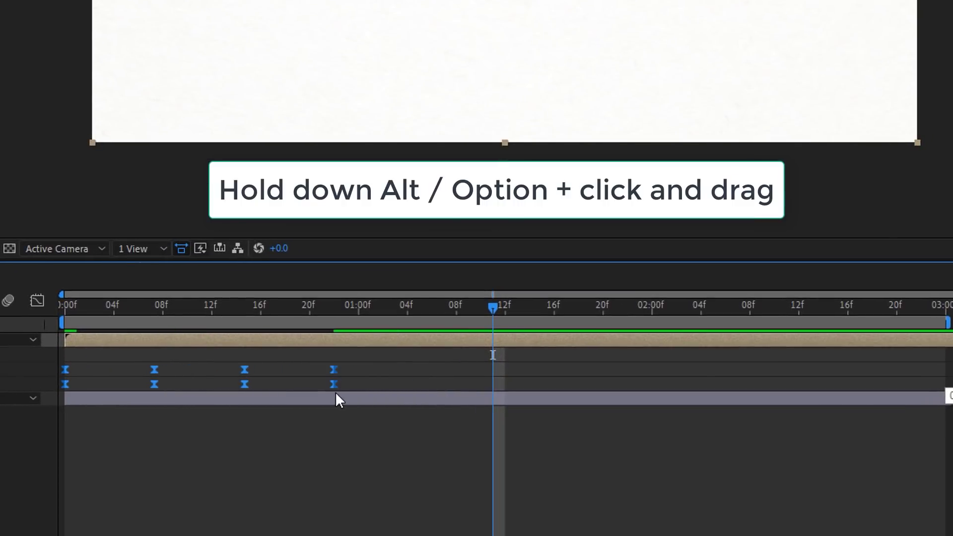
{"action": "left_click_drag", "start_coordinate": [336, 392], "coordinate": [550, 384]}
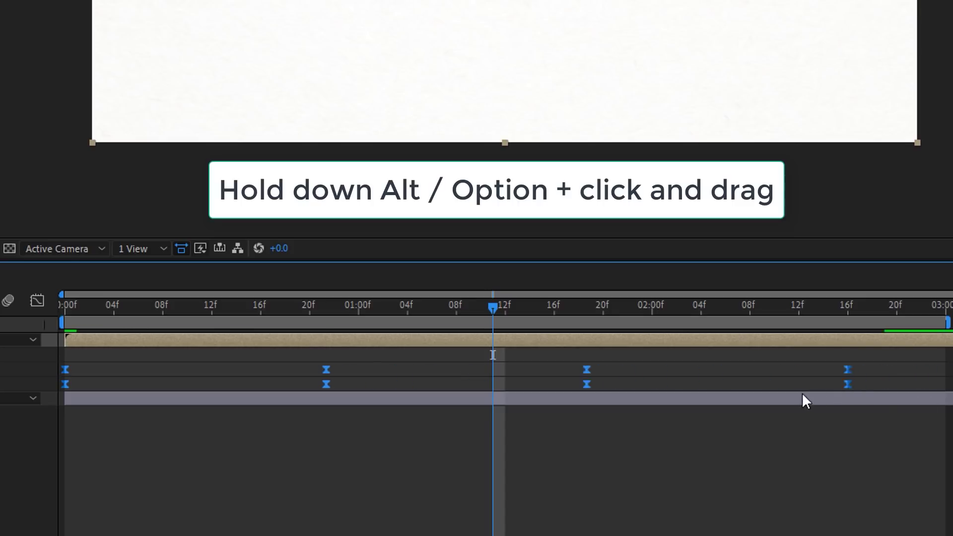
{"action": "left_click_drag", "start_coordinate": [394, 385], "coordinate": [357, 386]}
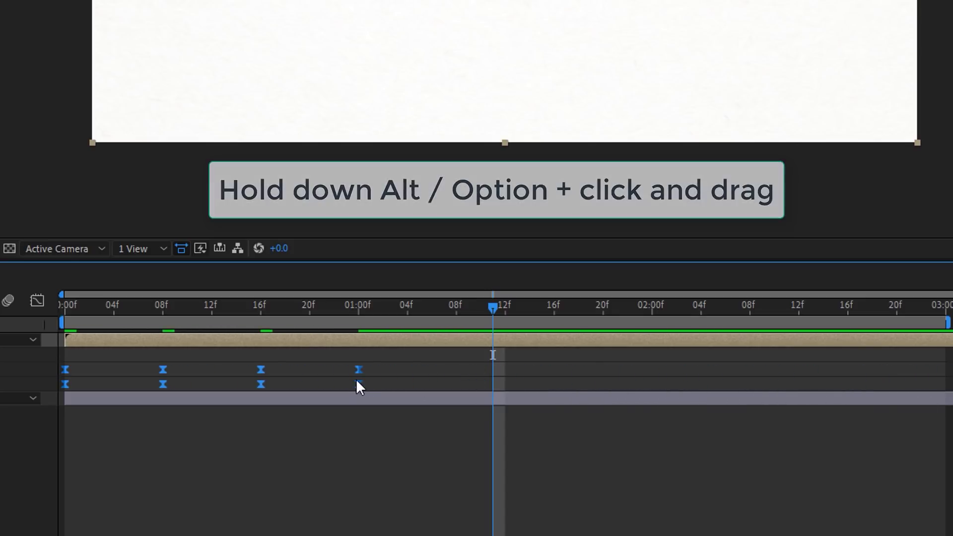
{"action": "left_click_drag", "start_coordinate": [493, 308], "coordinate": [85, 309]}
{"action": "key", "text": "space"}
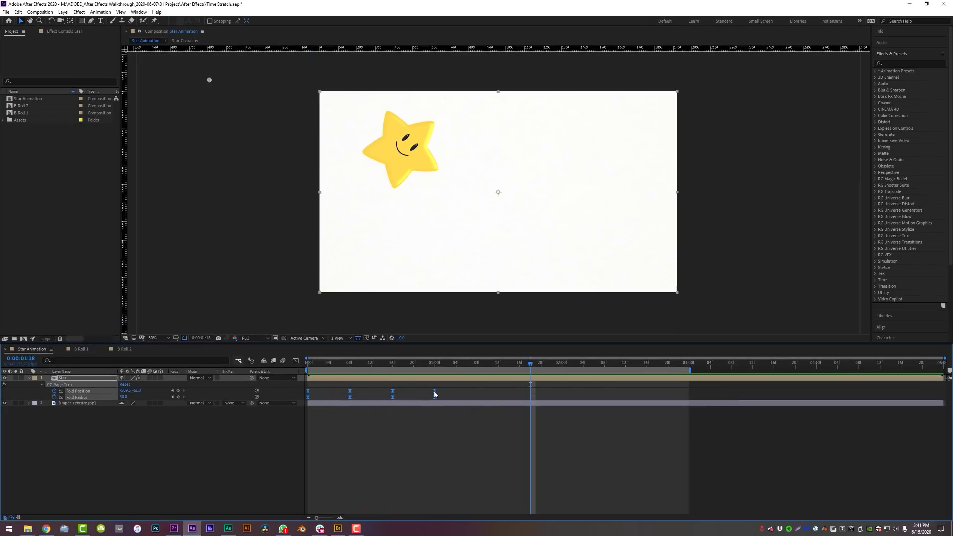
{"action": "left_click_drag", "start_coordinate": [434, 396], "coordinate": [501, 395]}
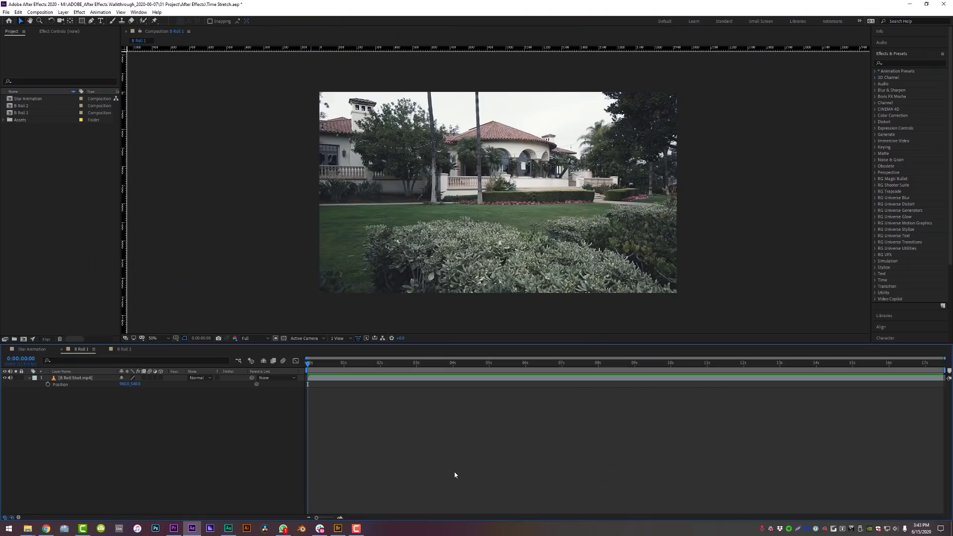
Set B Roll Shot.mp4's Time Stretch factor to 50%, shortening it to 0:00:08:18
{"action": "key", "text": "space"}
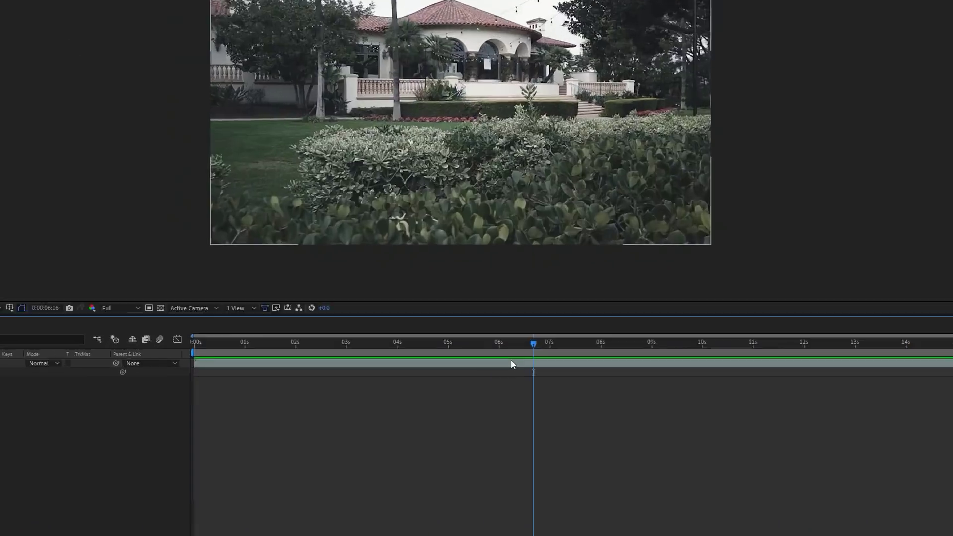
{"action": "right_click", "coordinate": [511, 364]}
{"action": "mouse_move", "coordinate": [599, 122]}
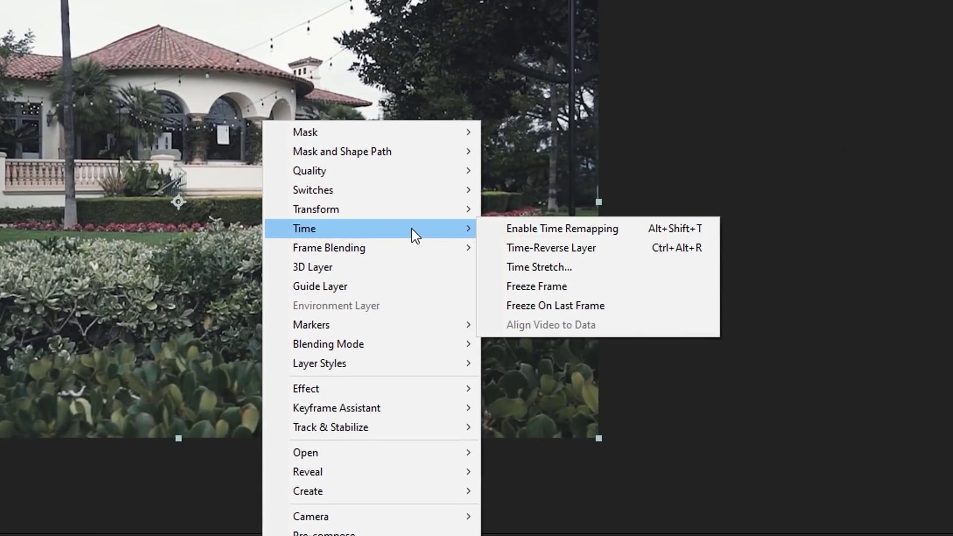
{"action": "left_click", "coordinate": [614, 263]}
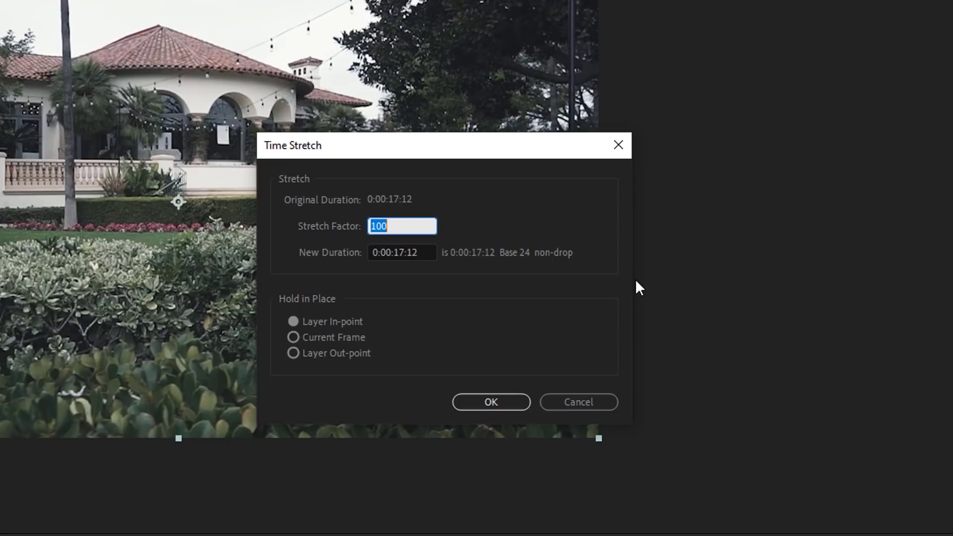
{"action": "left_click", "coordinate": [413, 231]}
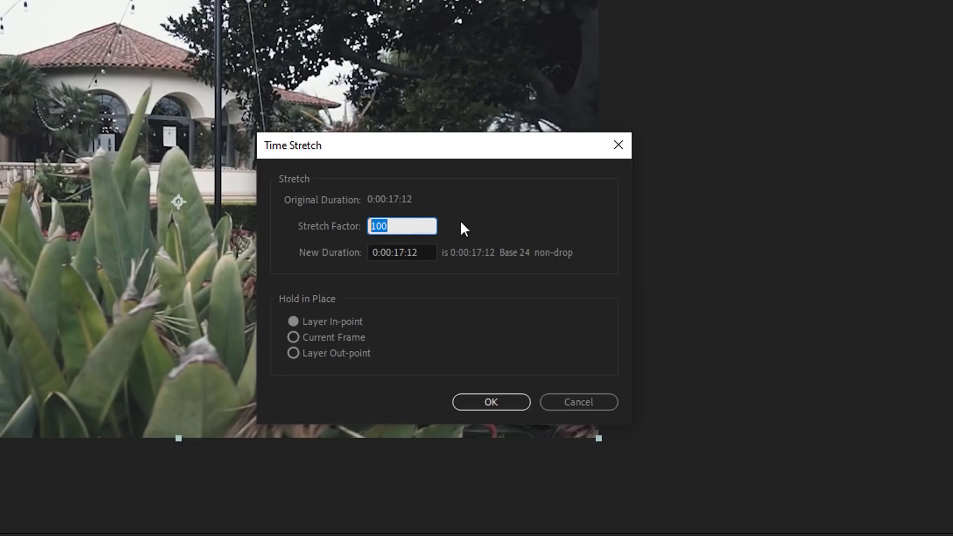
{"action": "type", "text": "200"}
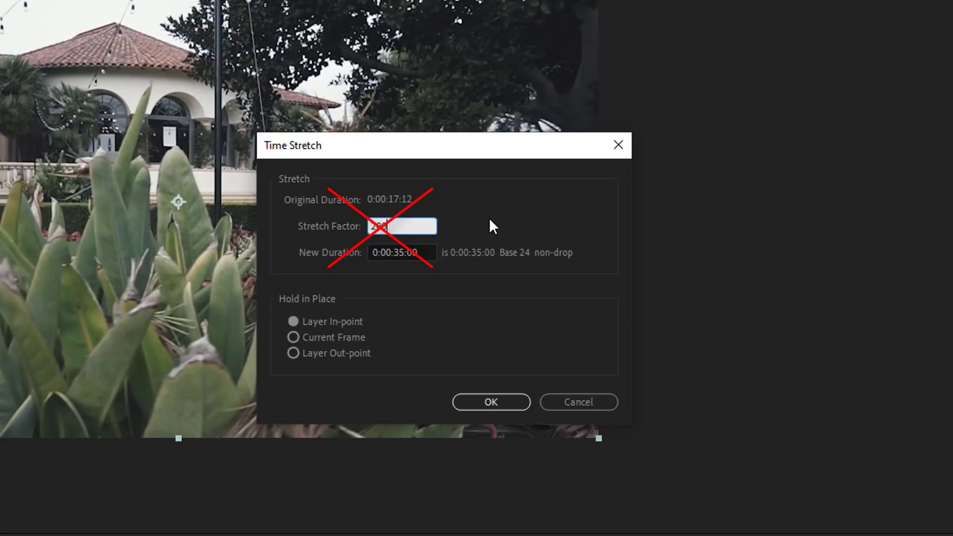
{"action": "left_click_drag", "start_coordinate": [411, 221], "coordinate": [332, 222]}
{"action": "type", "text": "5"}
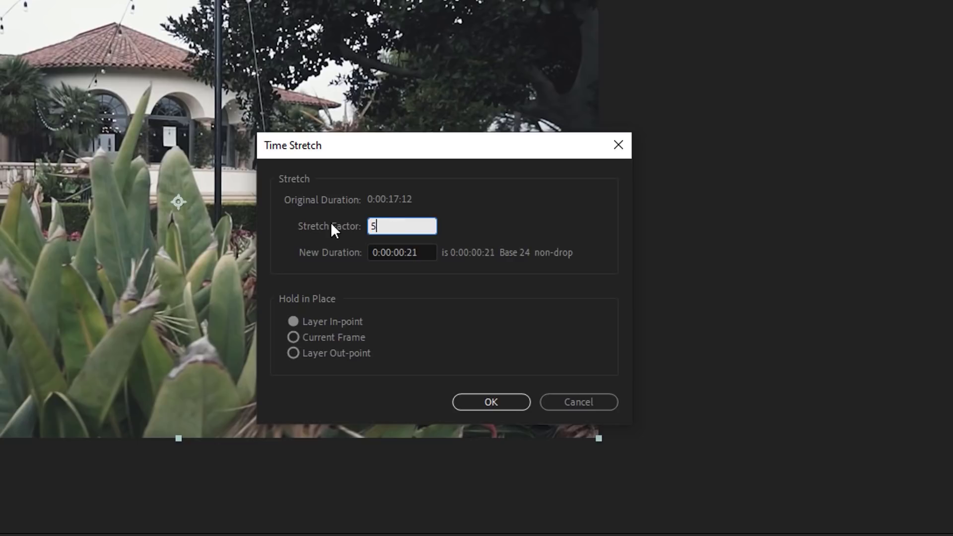
{"action": "type", "text": "00"}
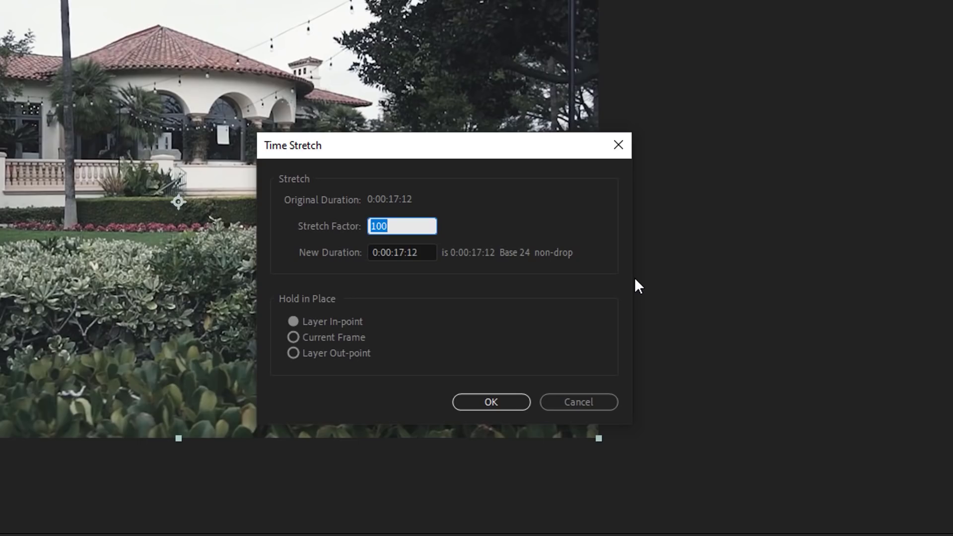
{"action": "type", "text": "50"}
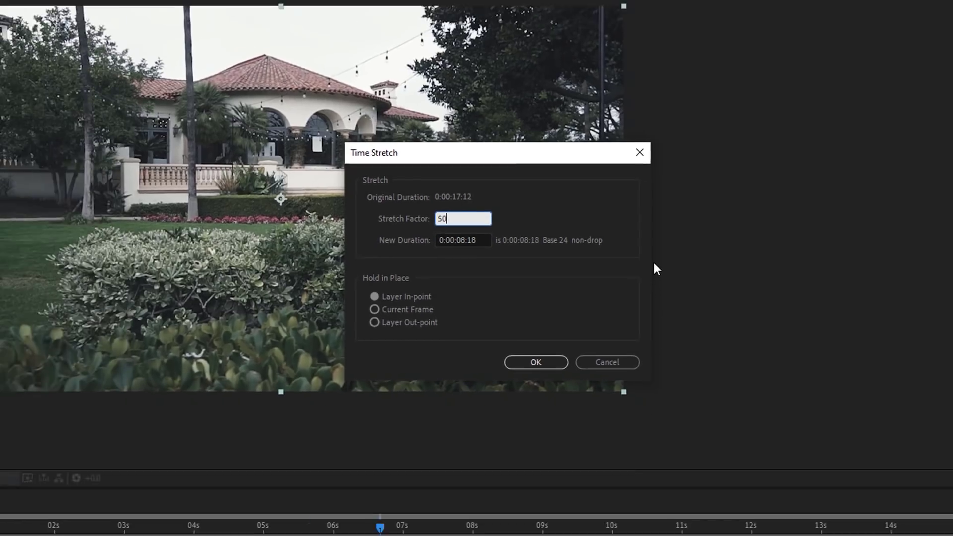
{"action": "key", "text": "Return"}
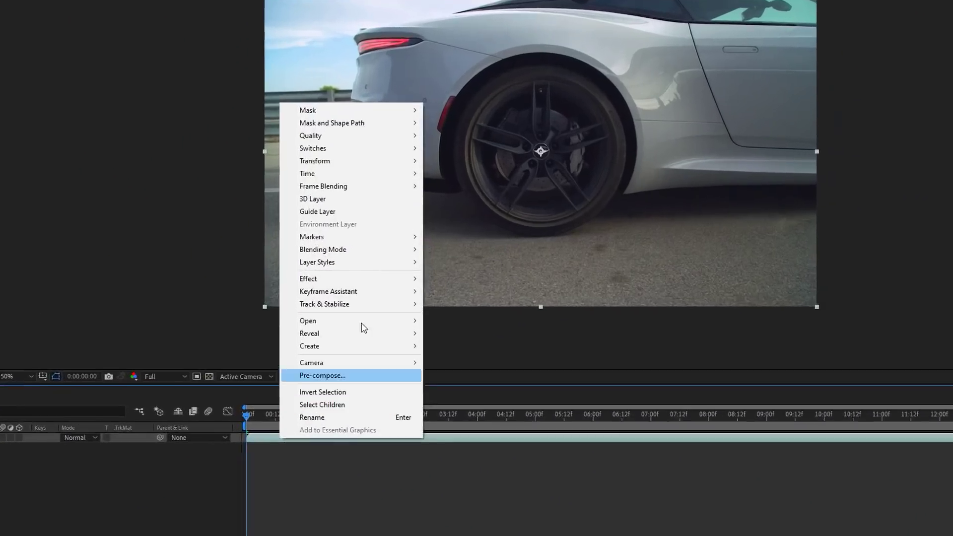
Enable Time Remapping on the car layer in the B Roll 2 composition
{"action": "mouse_move", "coordinate": [394, 209]}
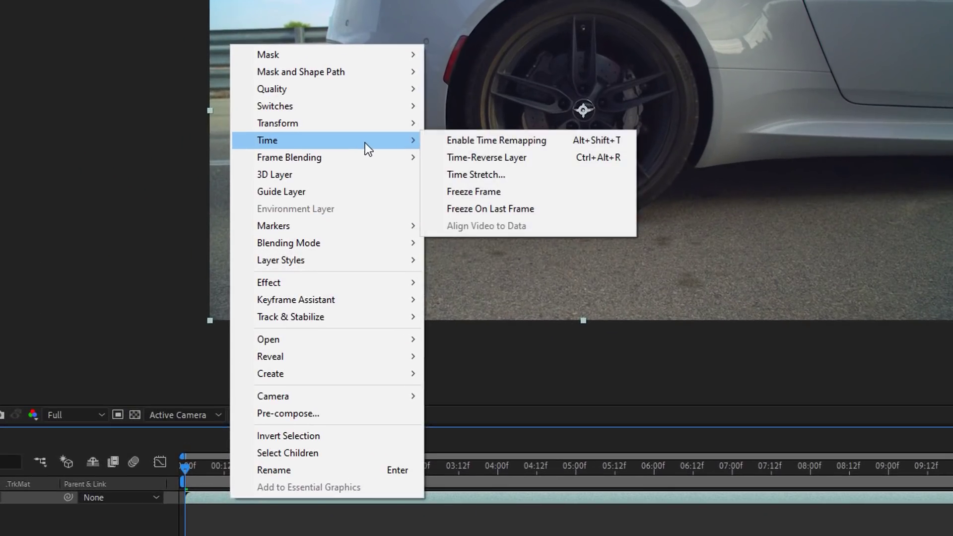
{"action": "left_click", "coordinate": [571, 140]}
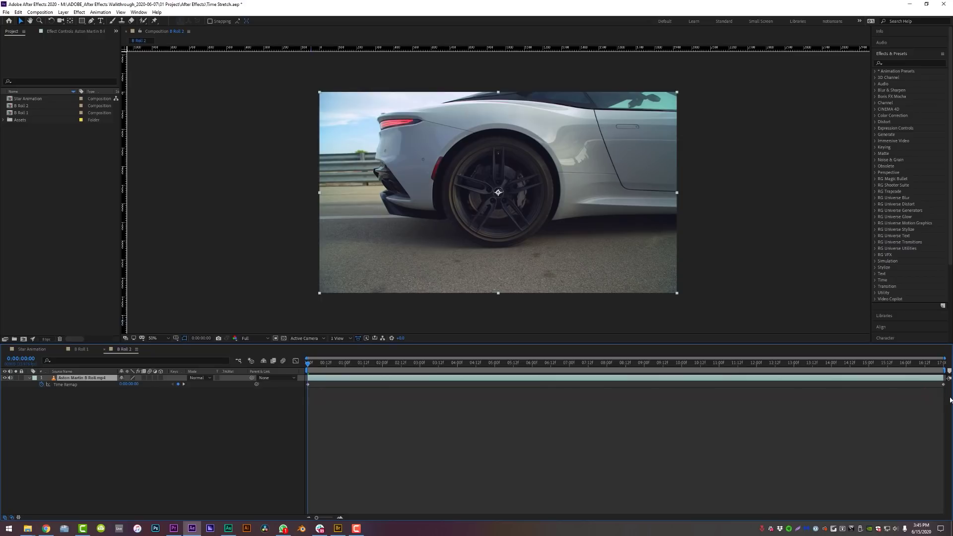
Add a Time Remap keyframe at 0:00:04:13 and drag it earlier to speed up the car's start
{"action": "left_click_drag", "start_coordinate": [323, 368], "coordinate": [480, 382]}
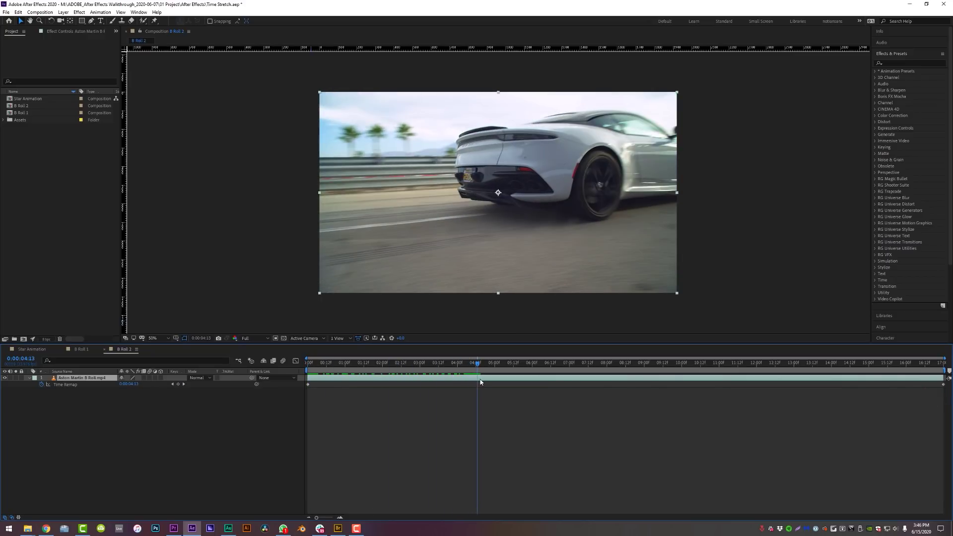
{"action": "left_click", "coordinate": [178, 384]}
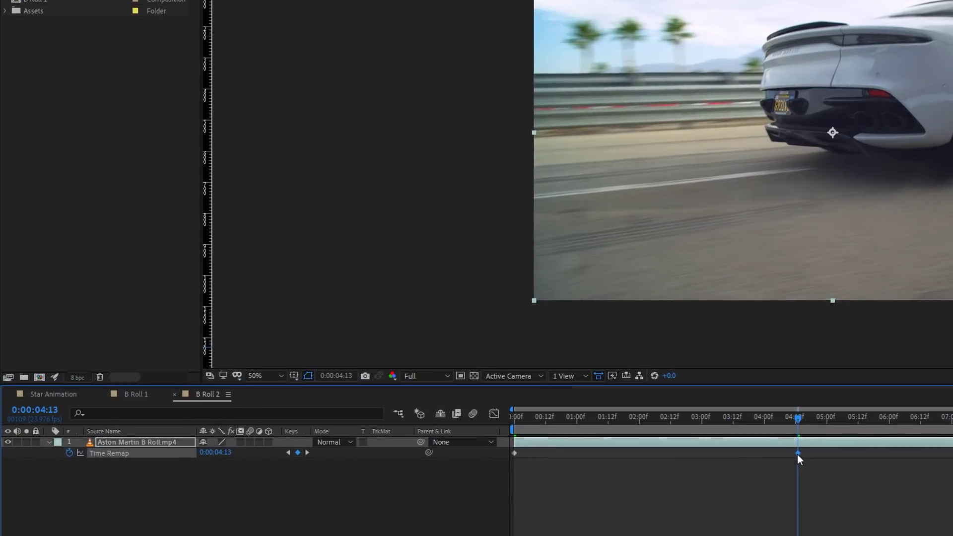
{"action": "left_click_drag", "start_coordinate": [477, 385], "coordinate": [377, 385]}
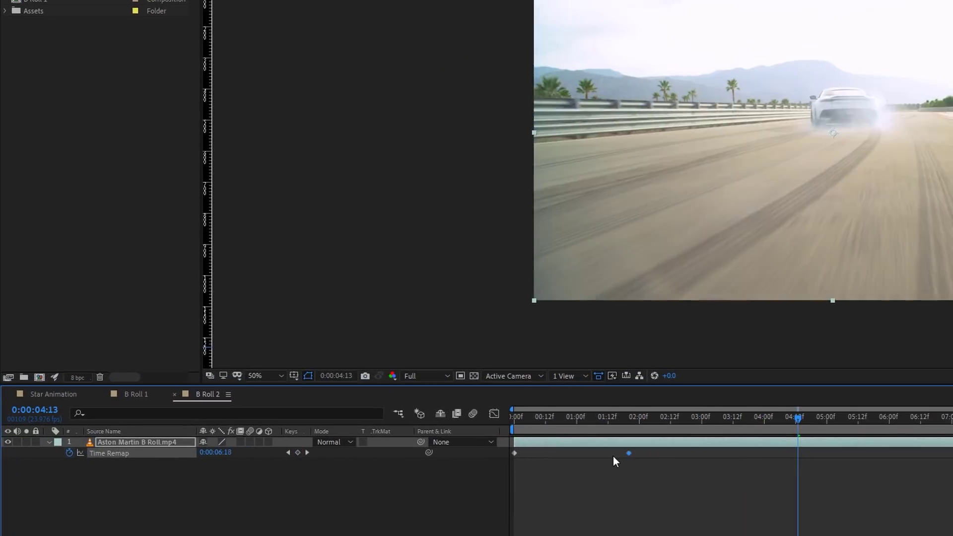
{"action": "key", "text": "space"}
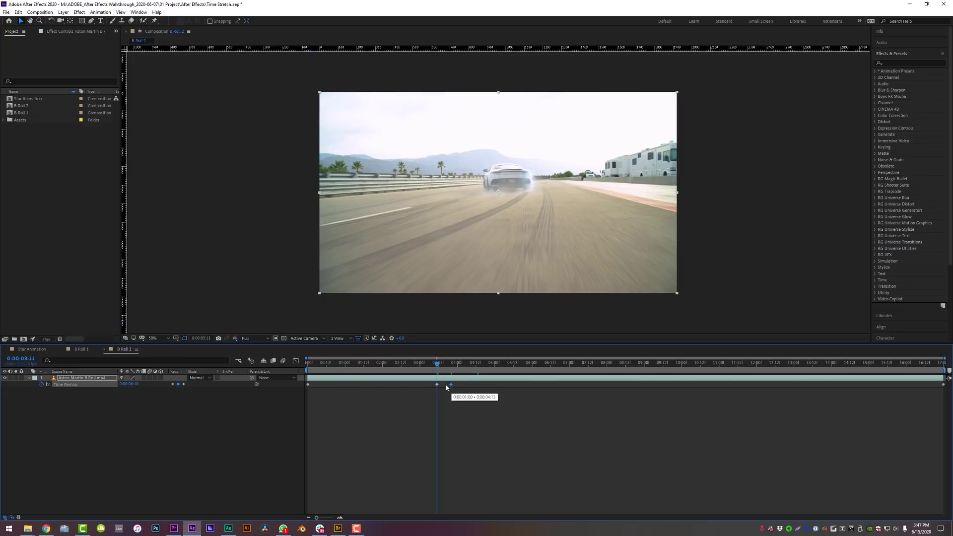
{"action": "left_click_drag", "start_coordinate": [348, 385], "coordinate": [341, 385]}
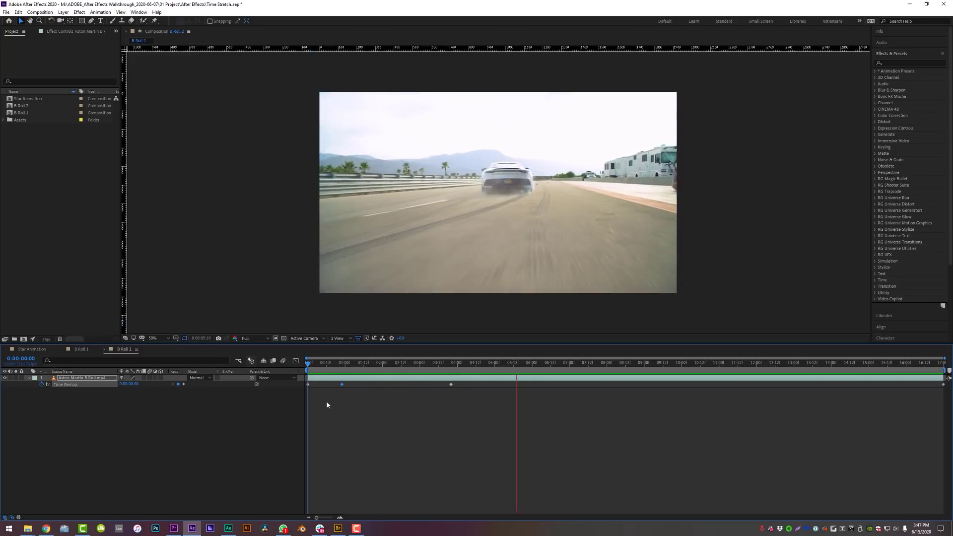
{"action": "key", "text": "space"}
Pull the bezier handle in the Graph Editor to ease the Time Remap curve into a smooth ramp
{"action": "key", "text": "shift+F3"}
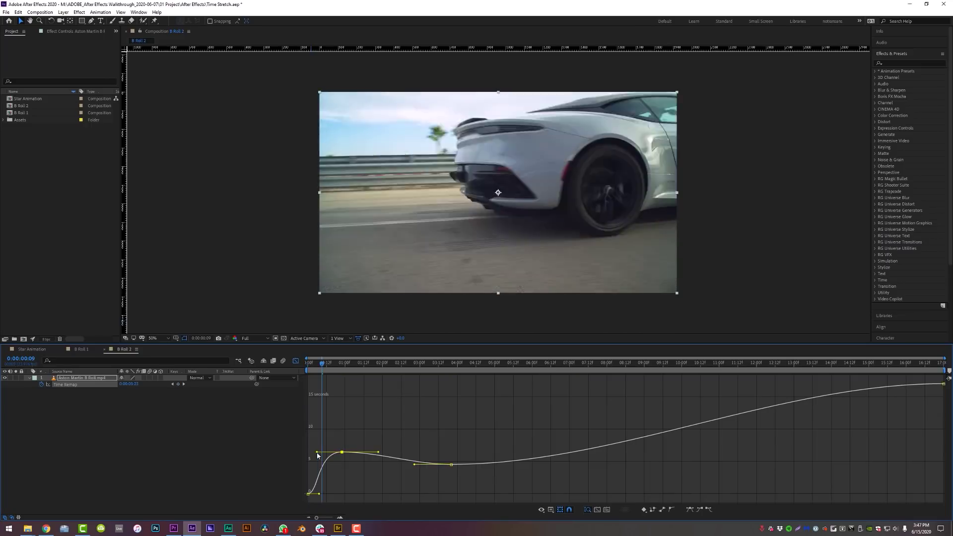
{"action": "left_click_drag", "start_coordinate": [628, 392], "coordinate": [548, 384]}
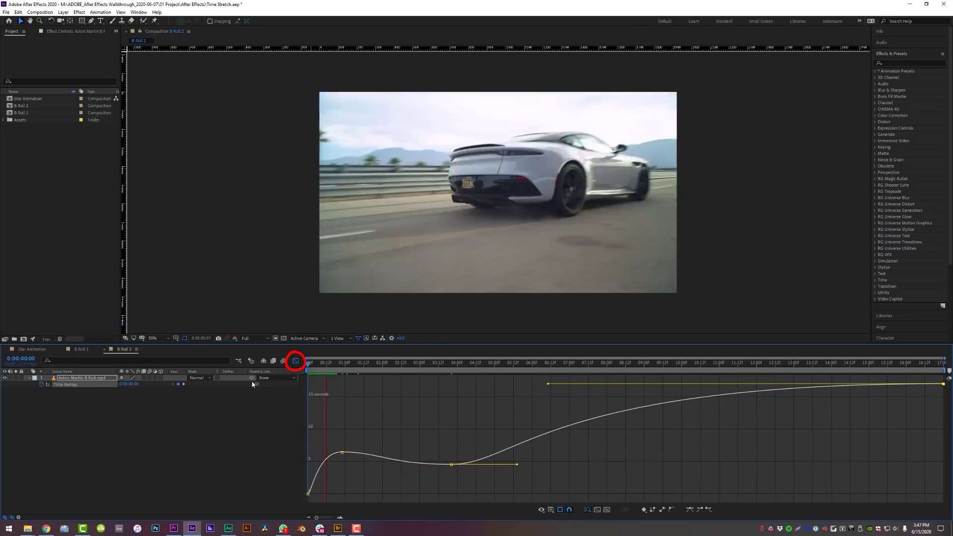
{"action": "key", "text": "space"}
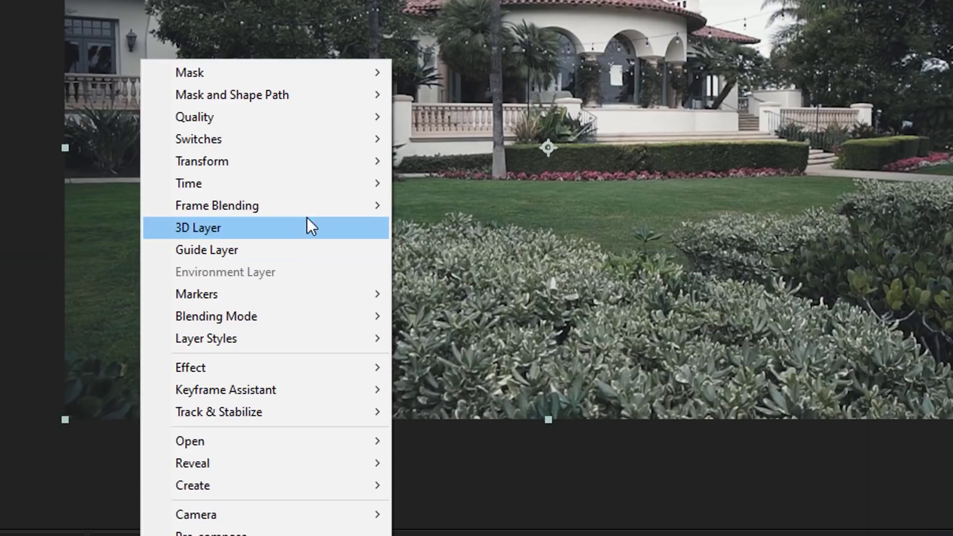
Show the Time submenu with Time Stretch for the garden clip layer
{"action": "mouse_move", "coordinate": [309, 186]}
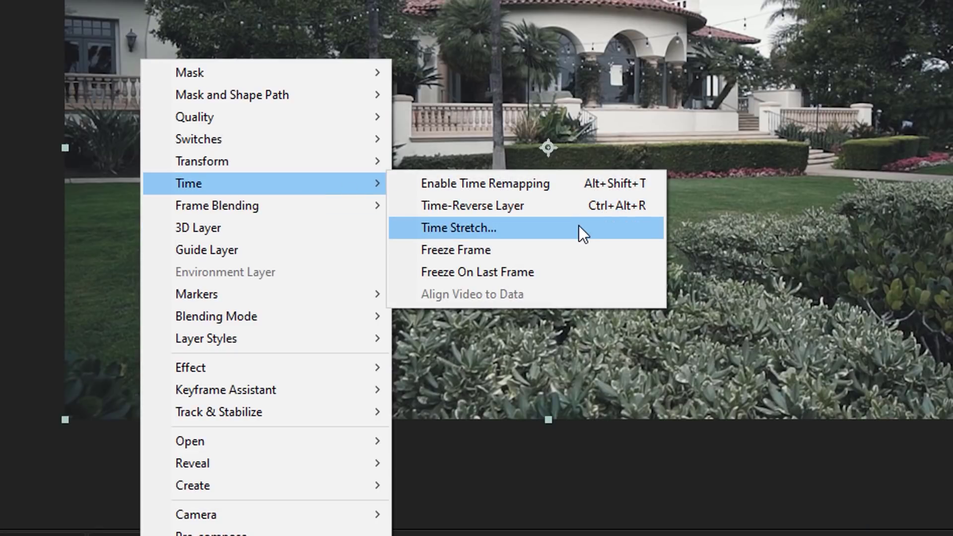